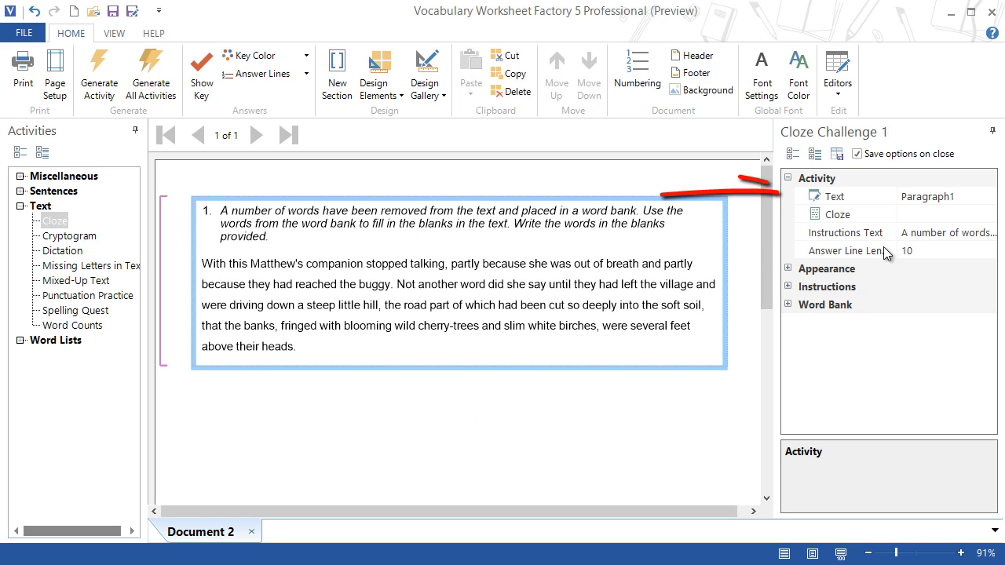
Load Paragraph2.rtf as the text of the cloze activity
{"action": "left_click", "coordinate": [982, 202]}
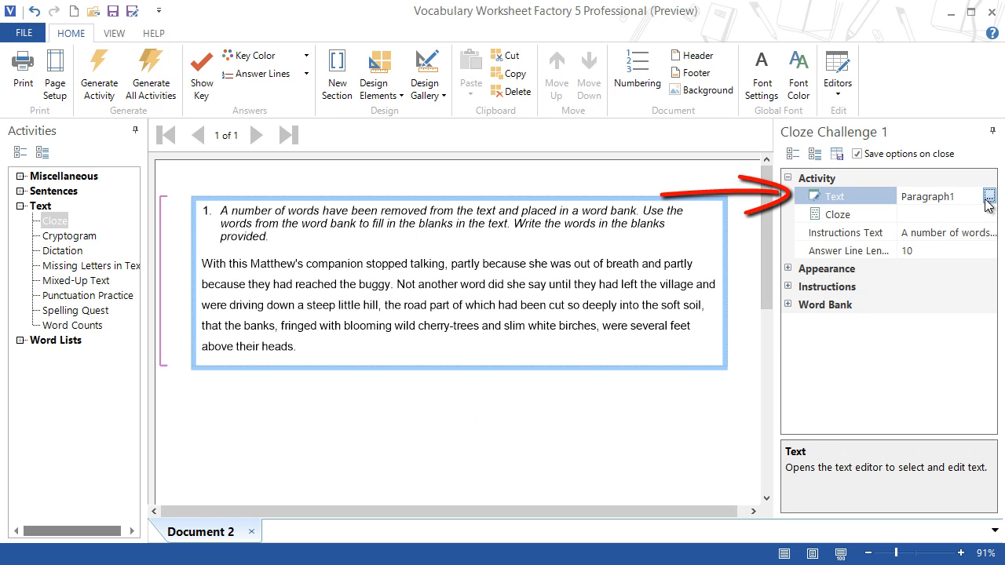
{"action": "left_click", "coordinate": [989, 197]}
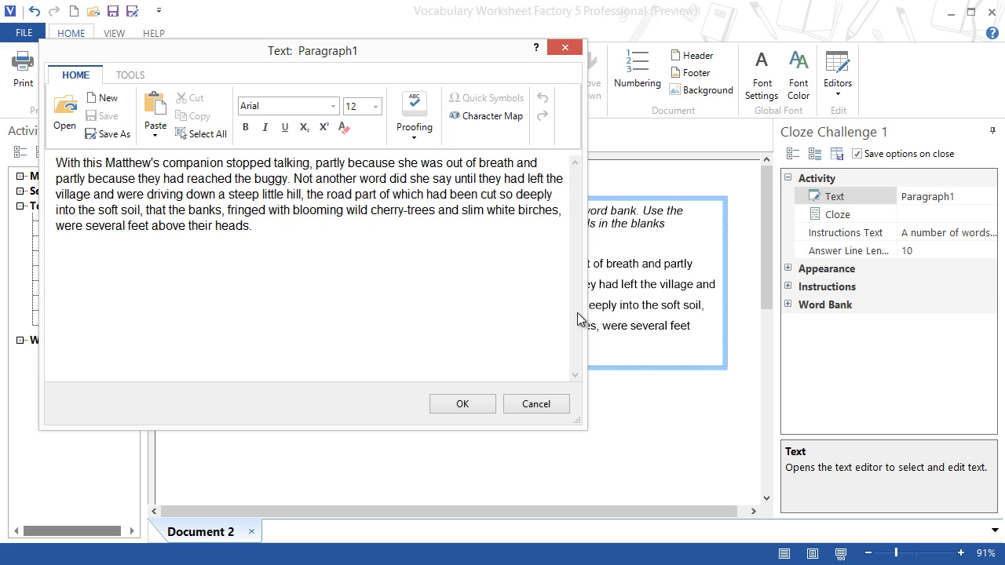
{"action": "left_click_drag", "start_coordinate": [587, 318], "coordinate": [807, 330]}
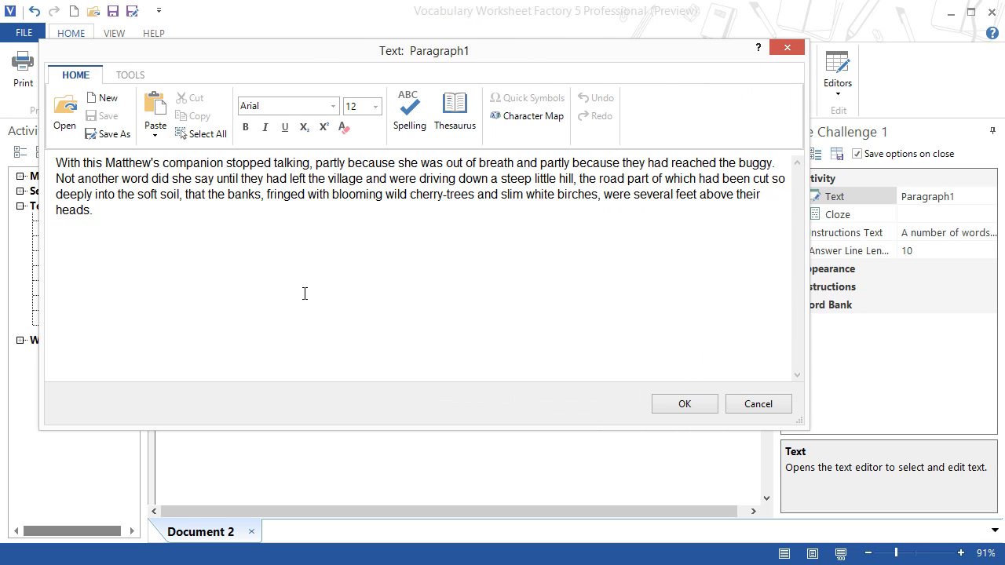
{"action": "left_click", "coordinate": [66, 114]}
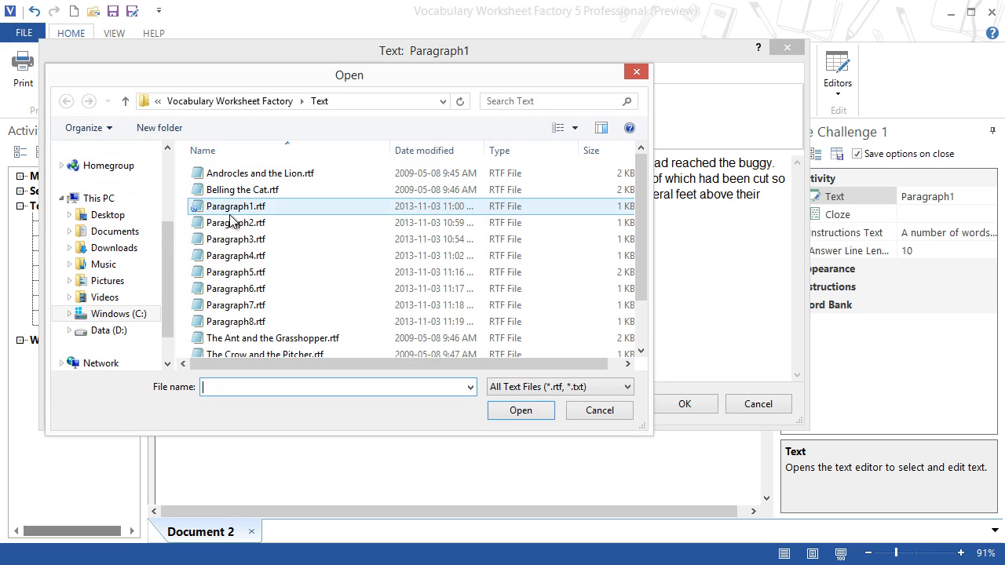
{"action": "left_click", "coordinate": [234, 223]}
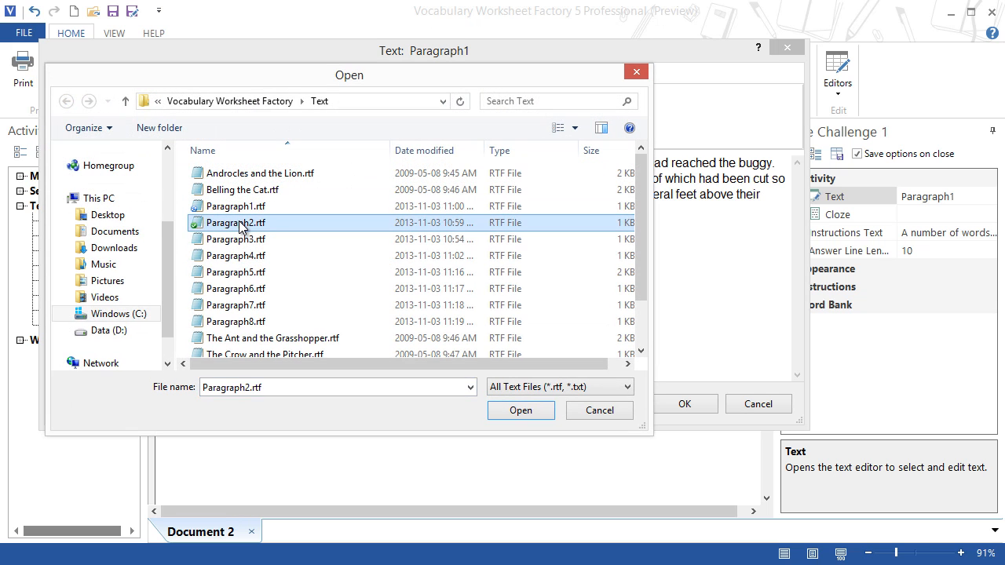
{"action": "left_click", "coordinate": [520, 409]}
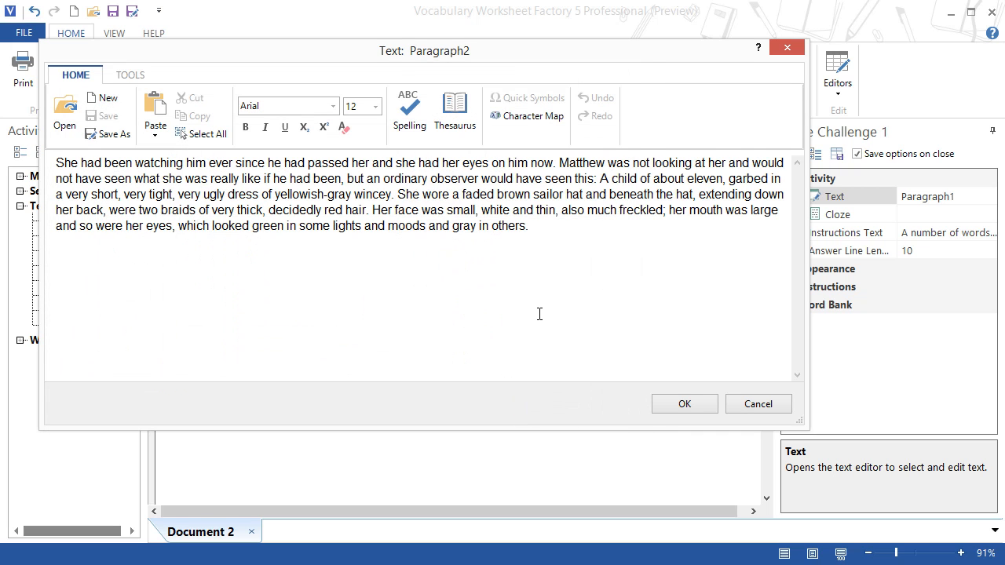
{"action": "left_click", "coordinate": [684, 403]}
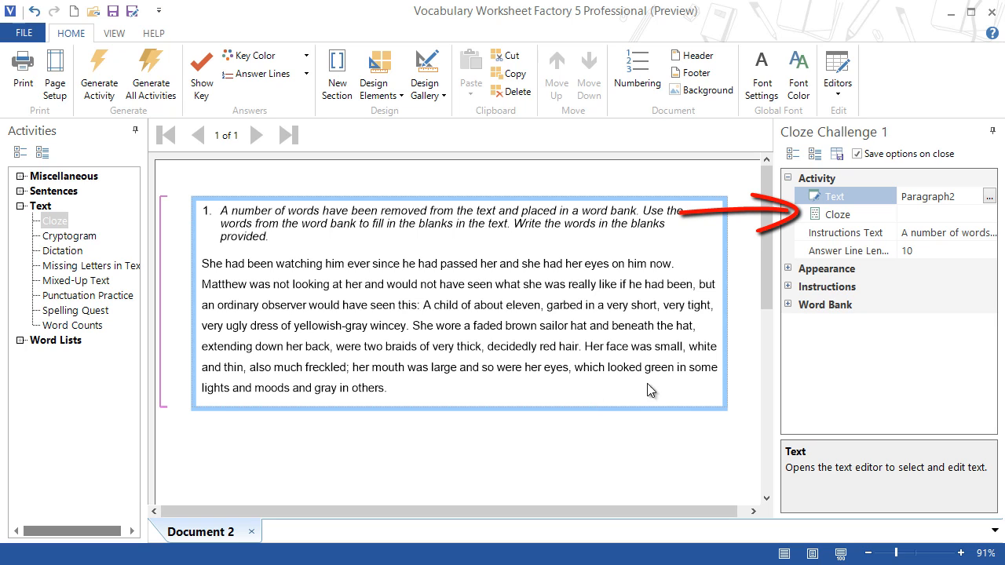
Automatically remove words from the cloze text with an increment of 8 and show the answer key
{"action": "left_click", "coordinate": [988, 217]}
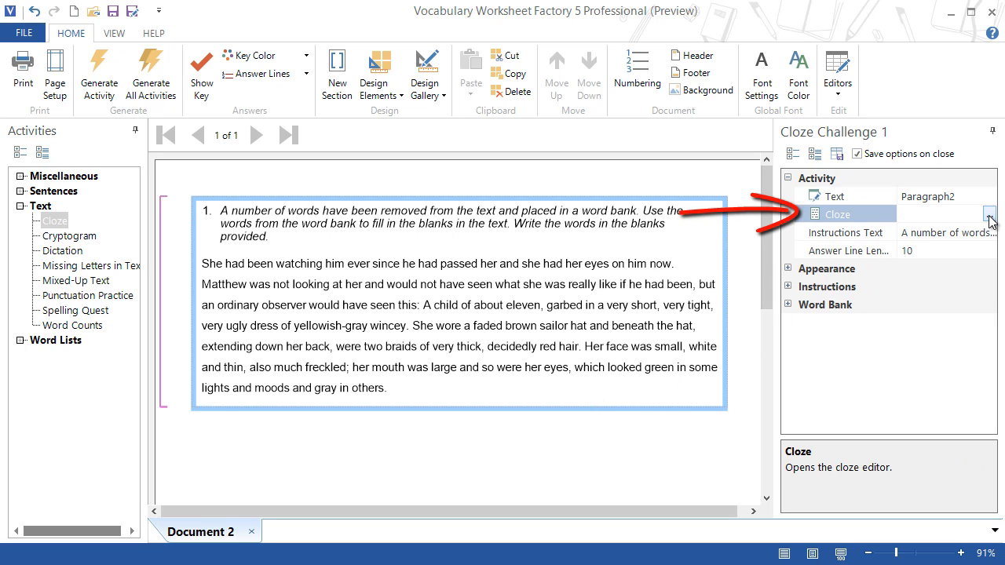
{"action": "left_click", "coordinate": [988, 215]}
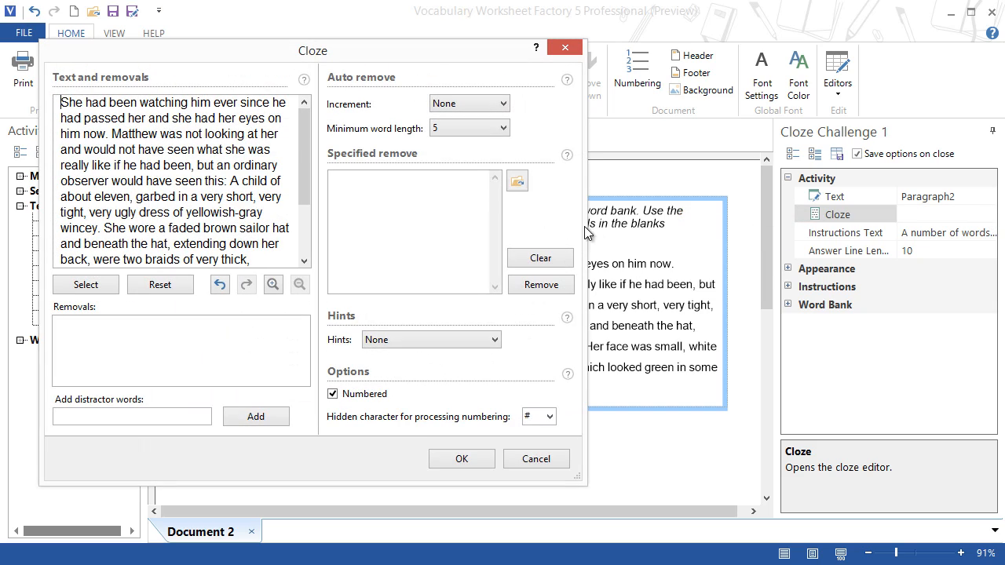
{"action": "left_click_drag", "start_coordinate": [587, 229], "coordinate": [820, 271]}
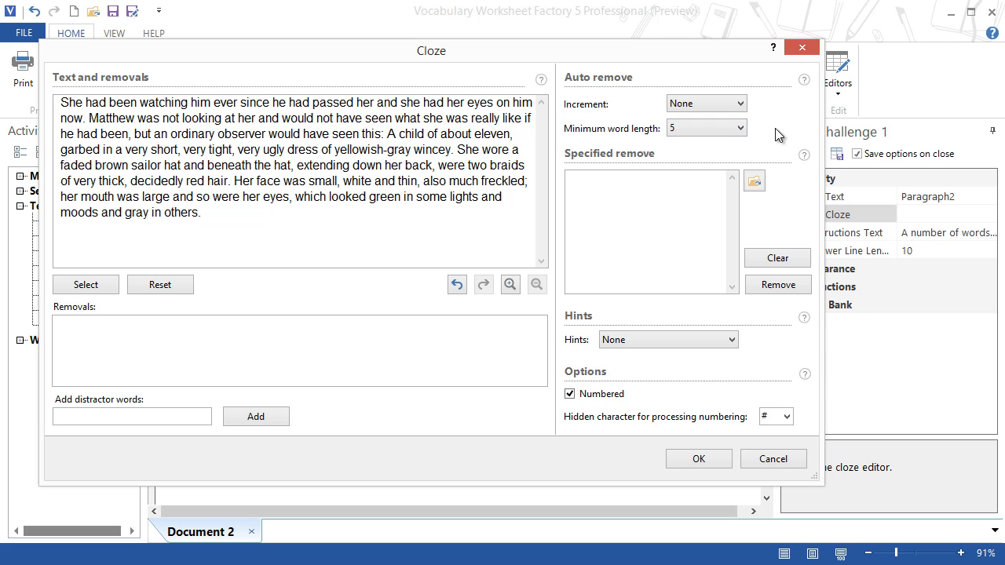
{"action": "left_click", "coordinate": [739, 103]}
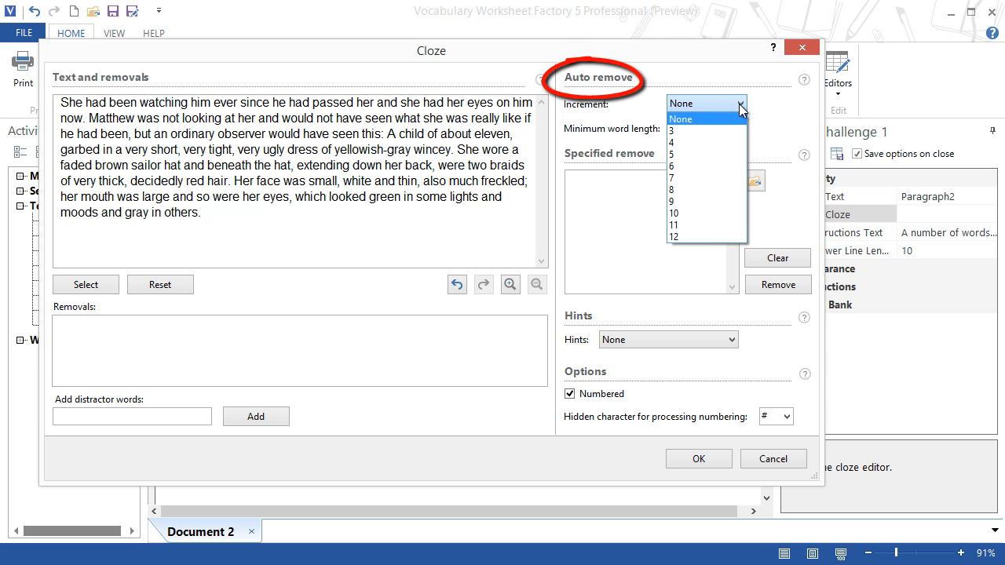
{"action": "left_click", "coordinate": [687, 189]}
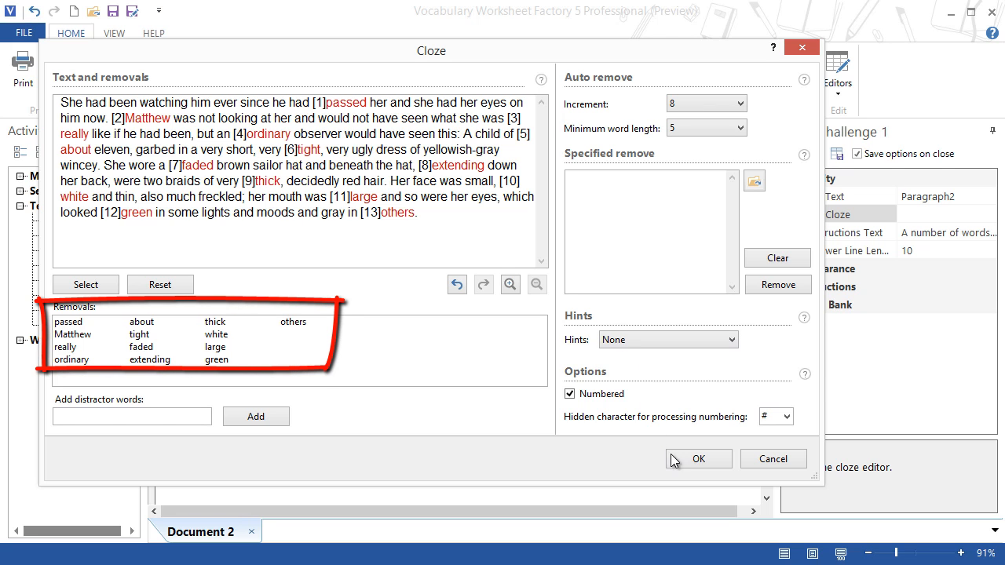
{"action": "left_click", "coordinate": [694, 459]}
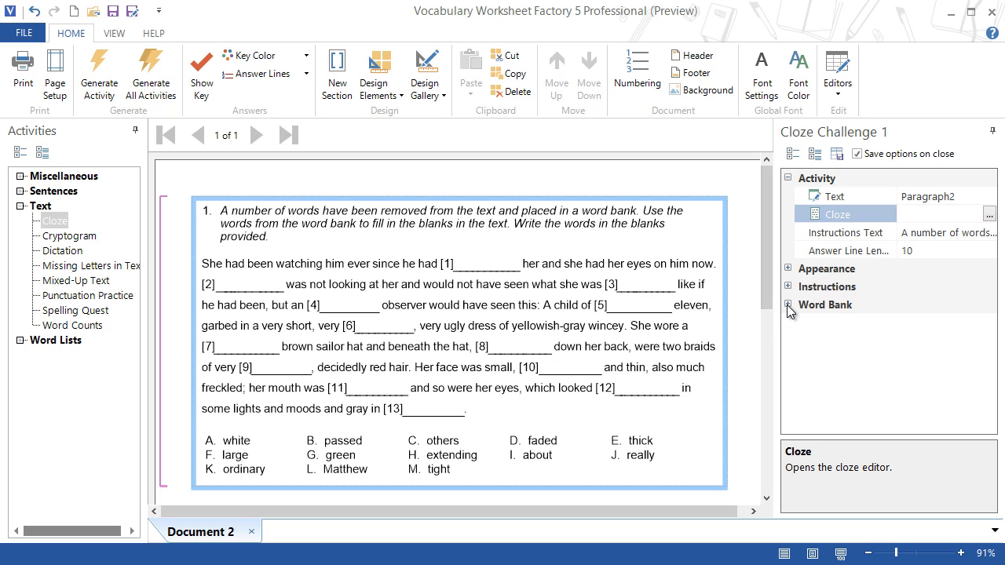
{"action": "left_click", "coordinate": [209, 76]}
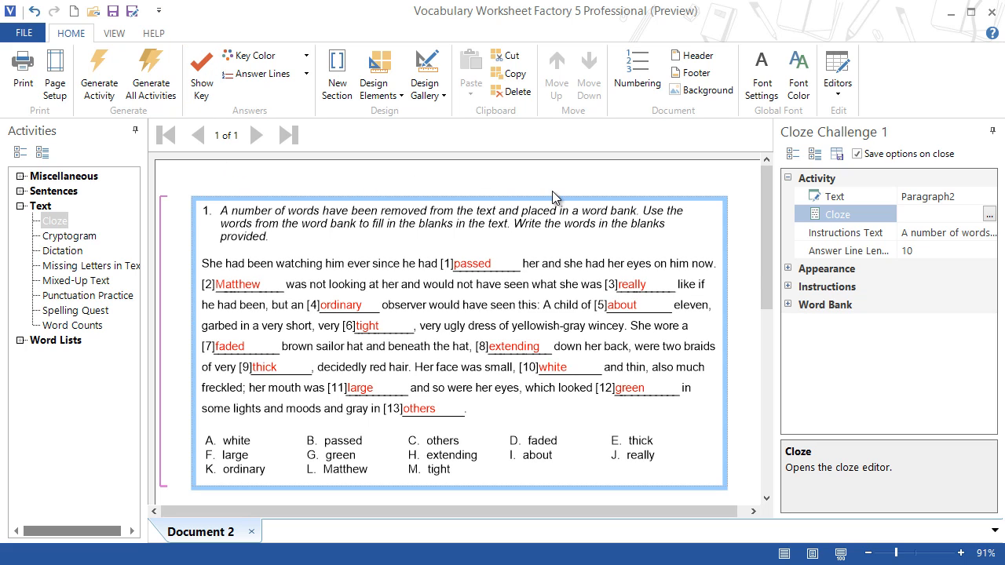
Try the Reverse word jumble on the word bank and set Word Jumbles back to None
{"action": "left_click", "coordinate": [788, 304]}
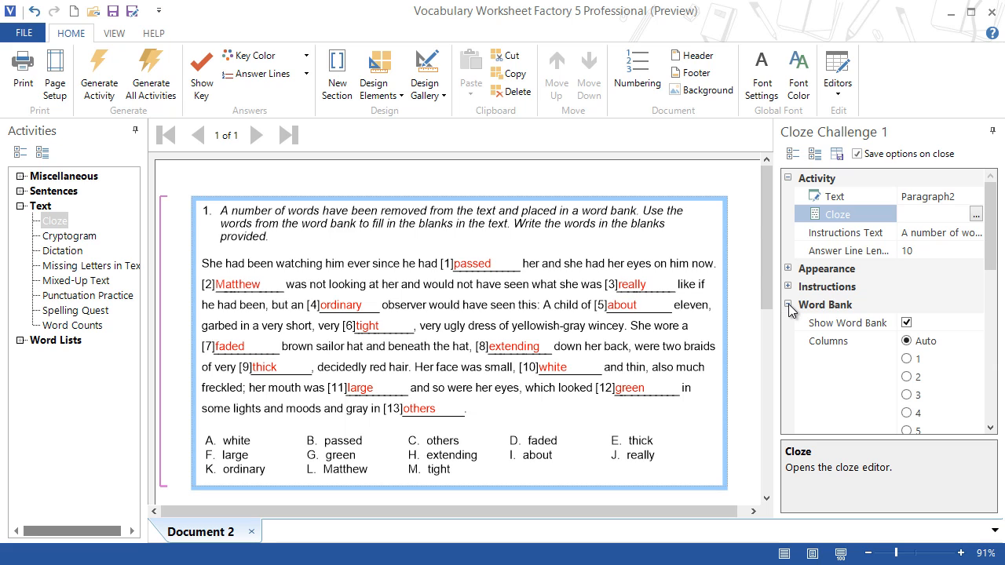
{"action": "left_click_drag", "start_coordinate": [990, 265], "coordinate": [1001, 370]}
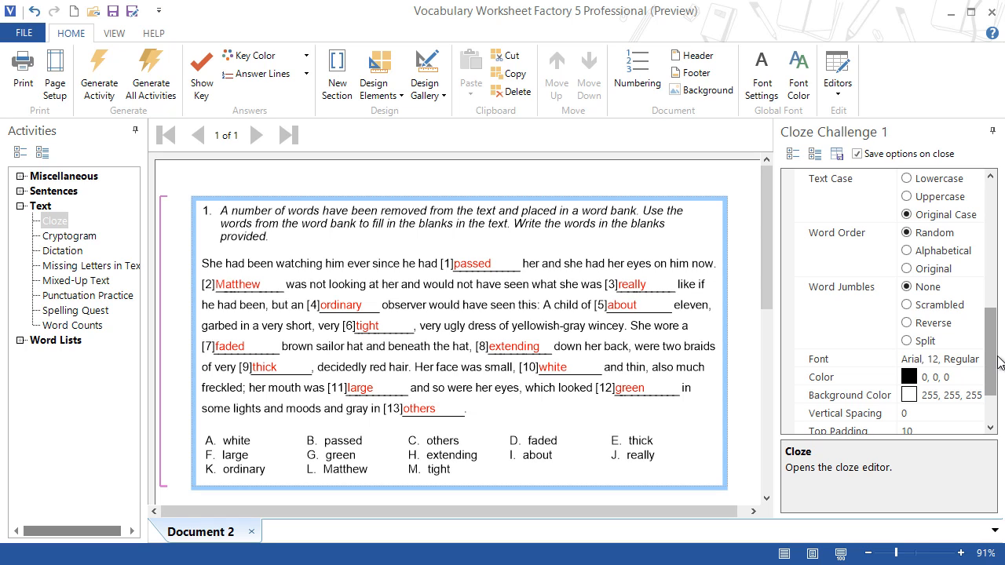
{"action": "left_click", "coordinate": [908, 323]}
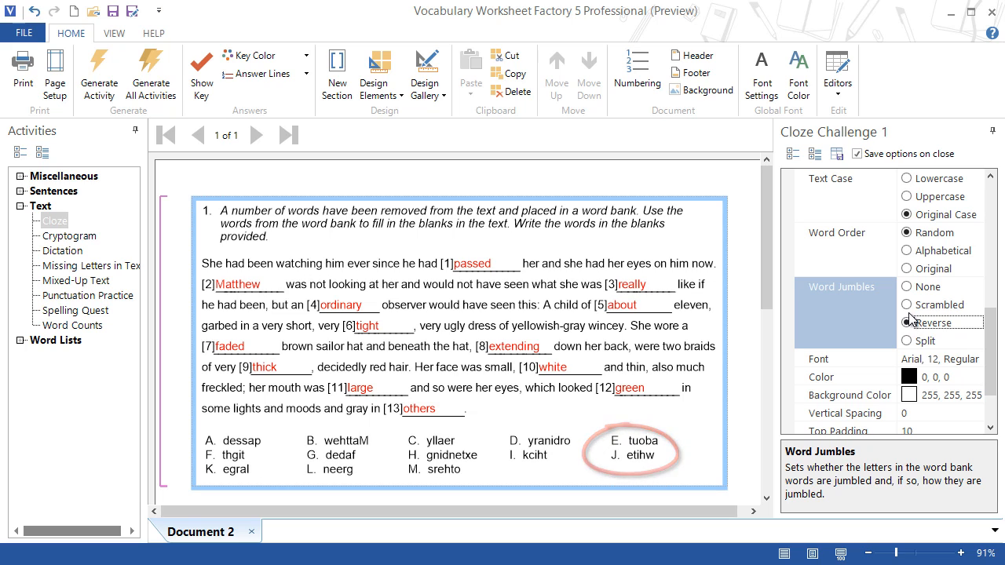
{"action": "left_click", "coordinate": [907, 288]}
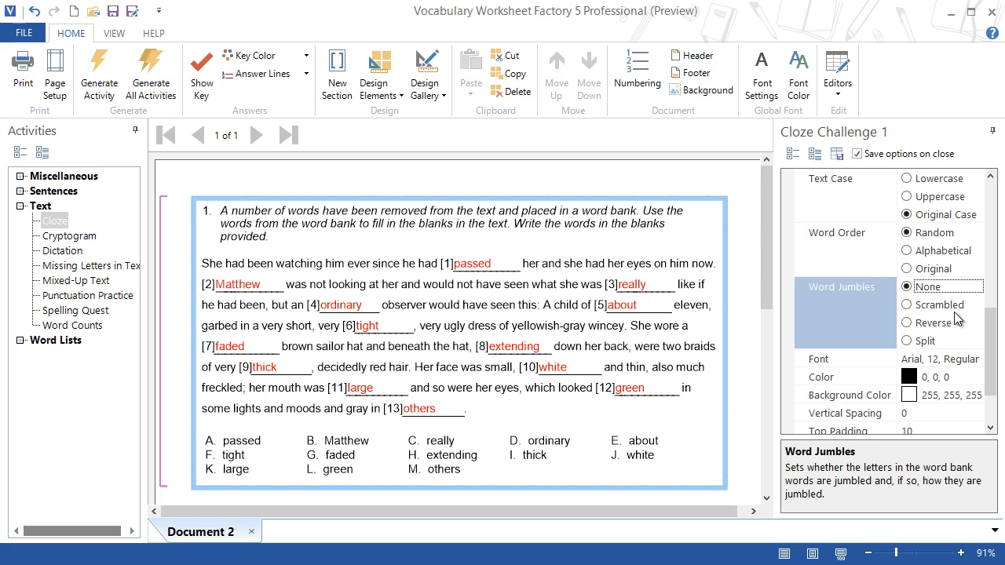
Reset the cloze removals and individually remove the words "passed", "would" and "ordinary" from the text
{"action": "left_click_drag", "start_coordinate": [989, 329], "coordinate": [989, 200]}
{"action": "left_click", "coordinate": [946, 219]}
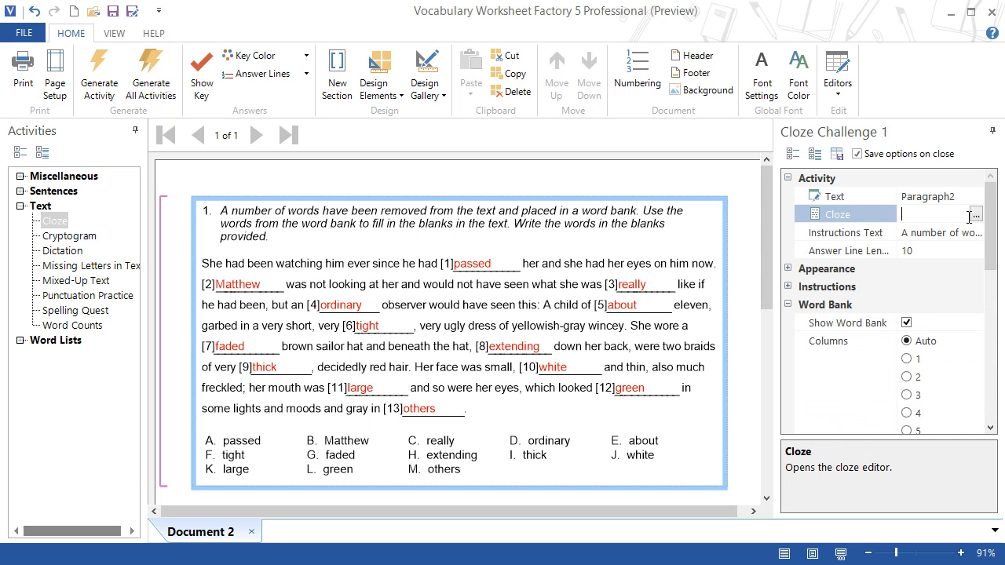
{"action": "left_click", "coordinate": [977, 222]}
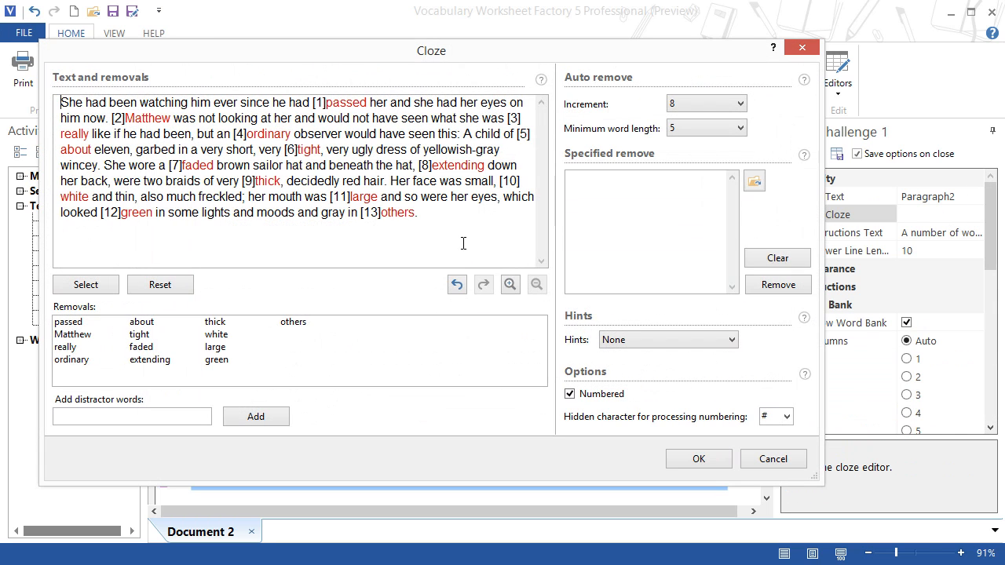
{"action": "left_click", "coordinate": [165, 284]}
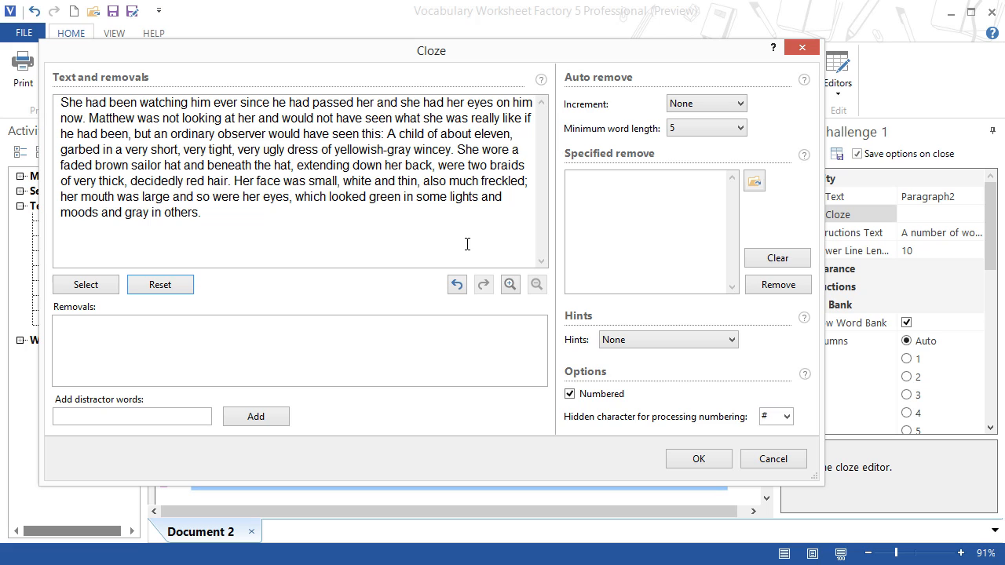
{"action": "double_click", "coordinate": [327, 103]}
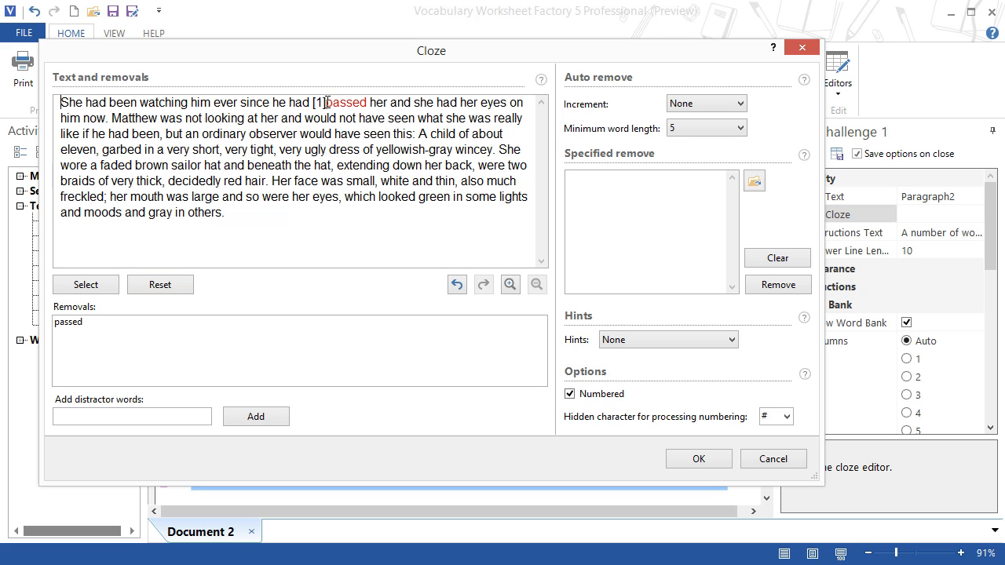
{"action": "double_click", "coordinate": [322, 118]}
{"action": "double_click", "coordinate": [250, 134]}
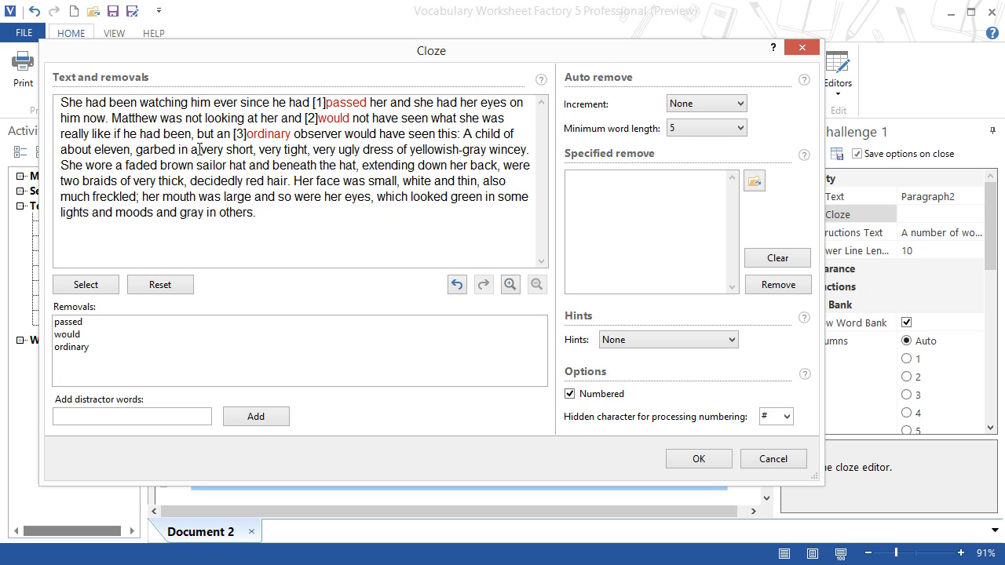
Add the phrase "very short" and the ending "ing" of "watching" to the cloze removals
{"action": "left_click_drag", "start_coordinate": [200, 149], "coordinate": [252, 149]}
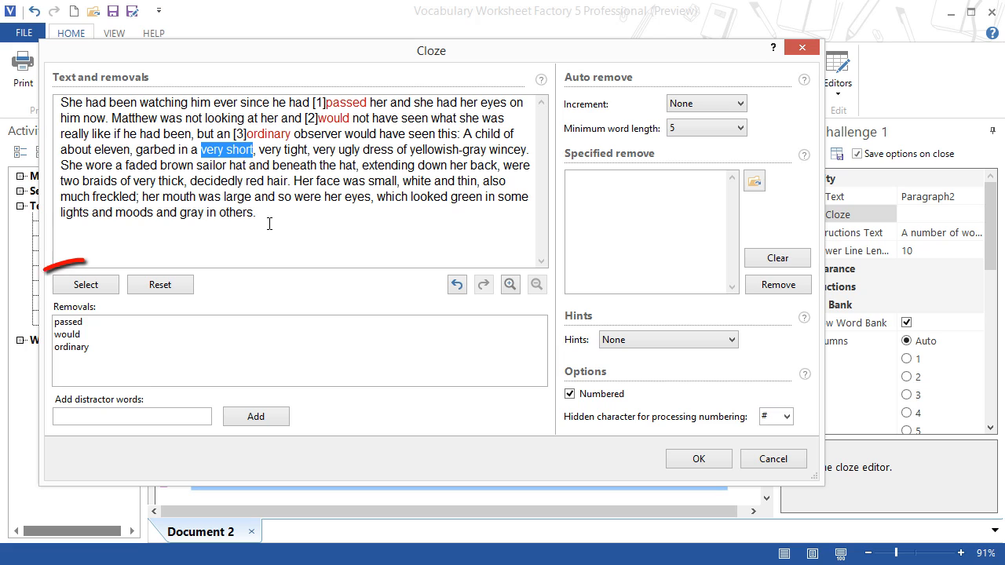
{"action": "left_click", "coordinate": [103, 287]}
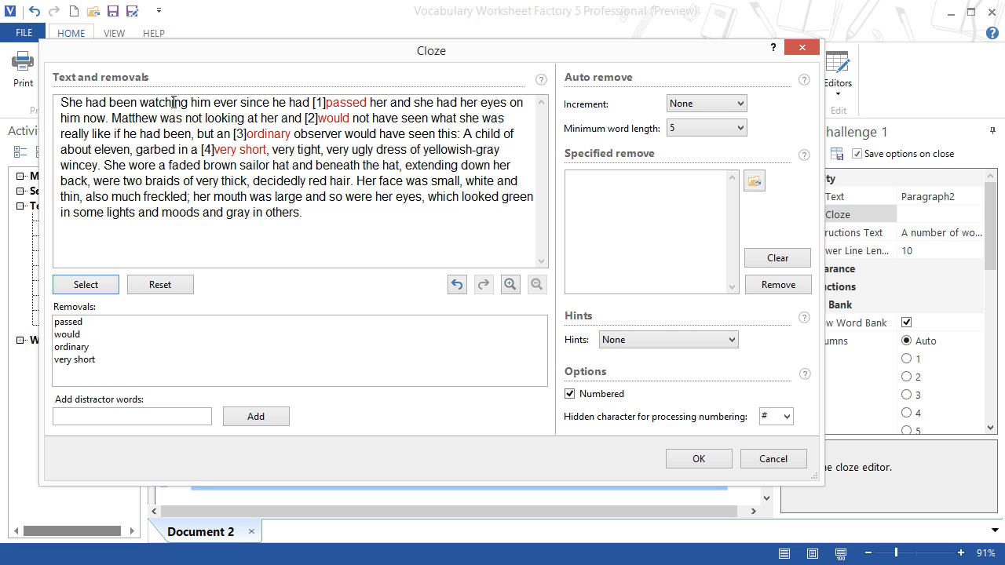
{"action": "left_click_drag", "start_coordinate": [173, 102], "coordinate": [188, 102]}
{"action": "left_click", "coordinate": [89, 286]}
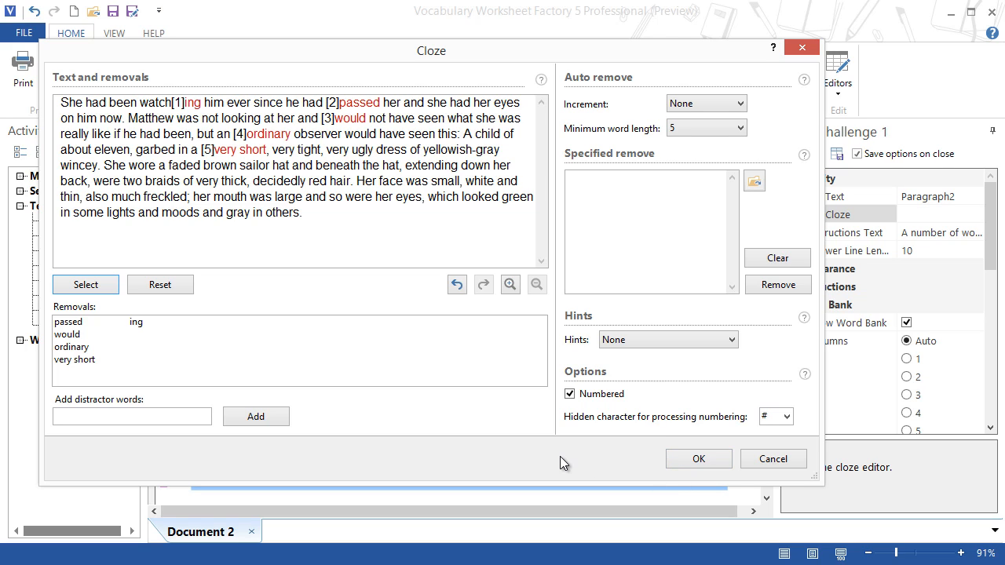
Add "wish" as a distractor word and apply the cloze settings to the worksheet
{"action": "left_click", "coordinate": [71, 412]}
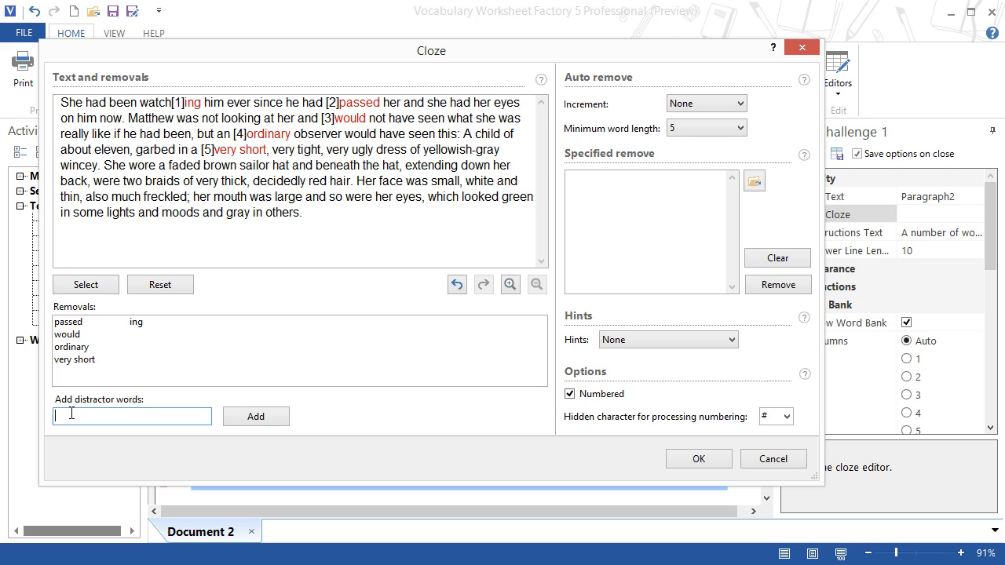
{"action": "type", "text": "wish"}
{"action": "left_click", "coordinate": [247, 417]}
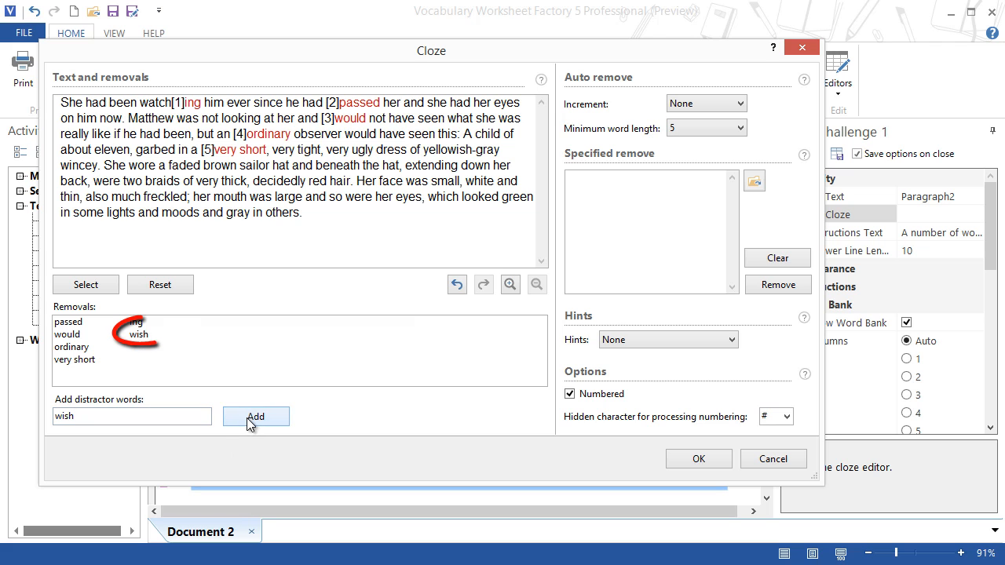
{"action": "left_click", "coordinate": [698, 459]}
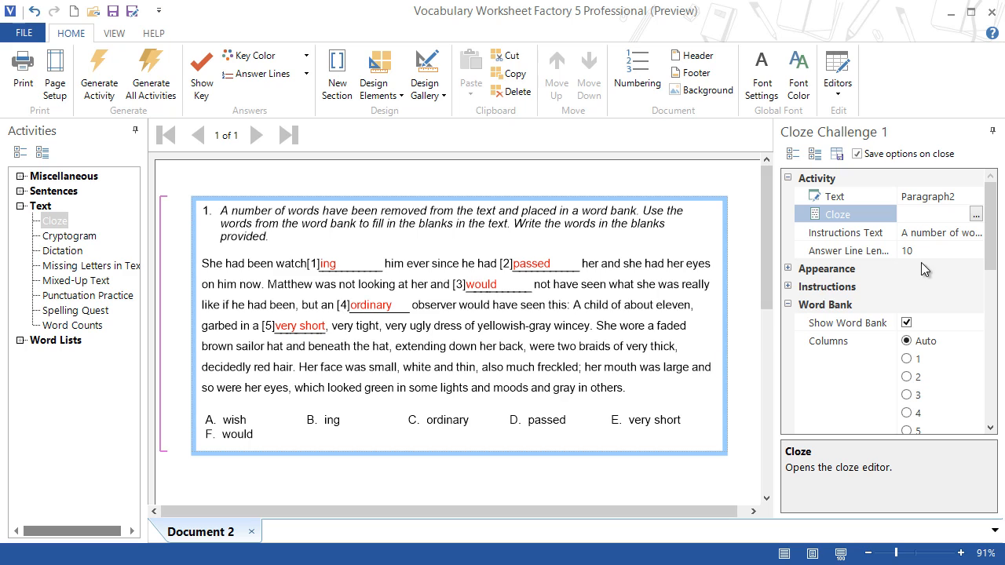
Try an answer line length of 1 for the cloze activity and set it to 12 instead
{"action": "left_click", "coordinate": [971, 251]}
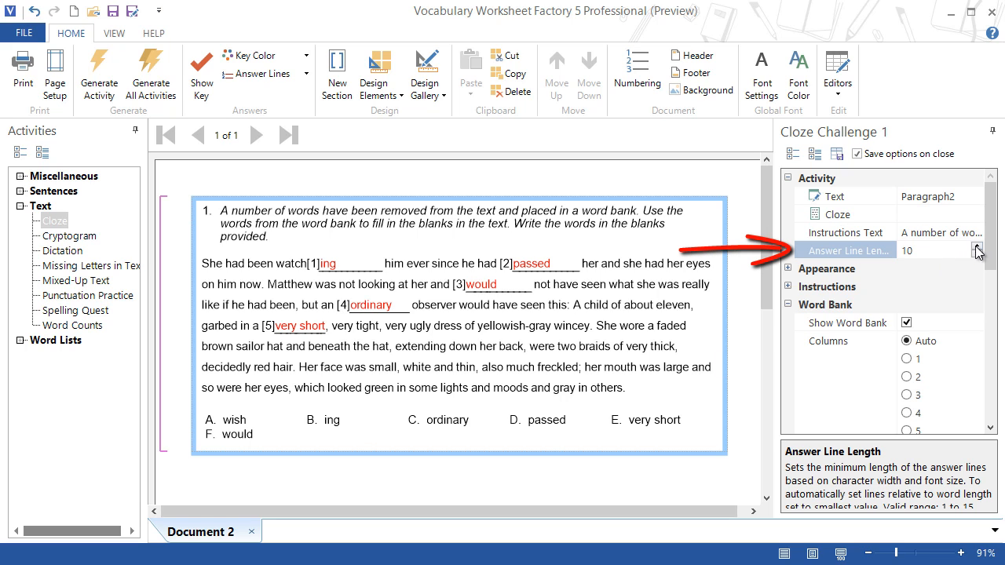
{"action": "double_click", "coordinate": [899, 252]}
{"action": "type", "text": "1"}
{"action": "key", "text": "Return"}
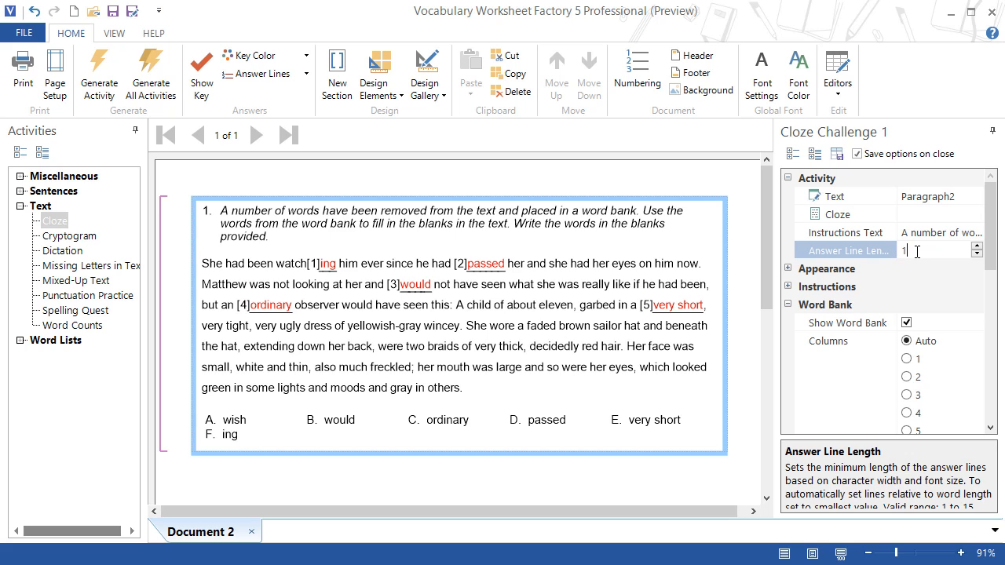
{"action": "type", "text": "2"}
{"action": "key", "text": "Return"}
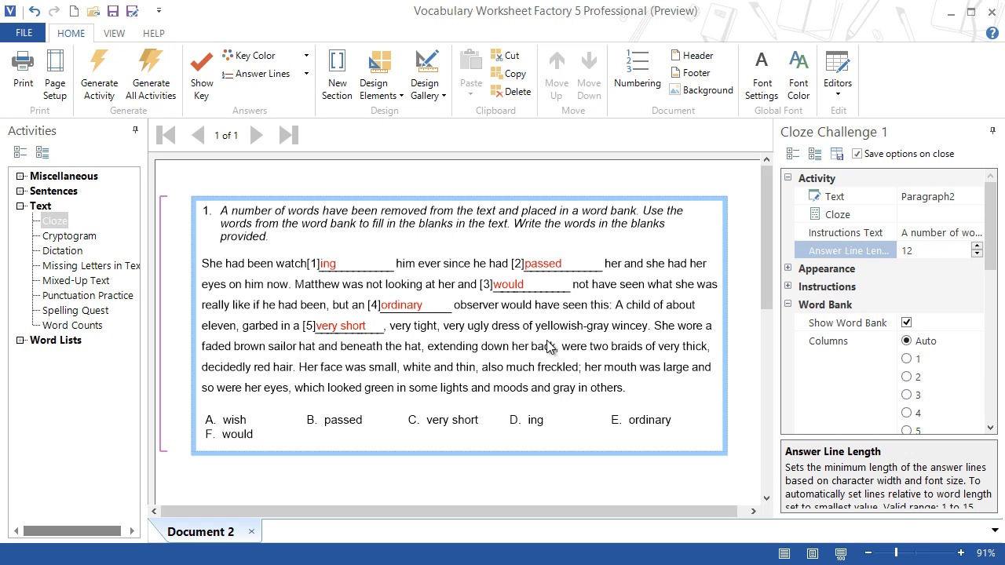
Open the cloze editor for the Paragraph2 activity and reset all its removals
{"action": "left_click", "coordinate": [975, 218]}
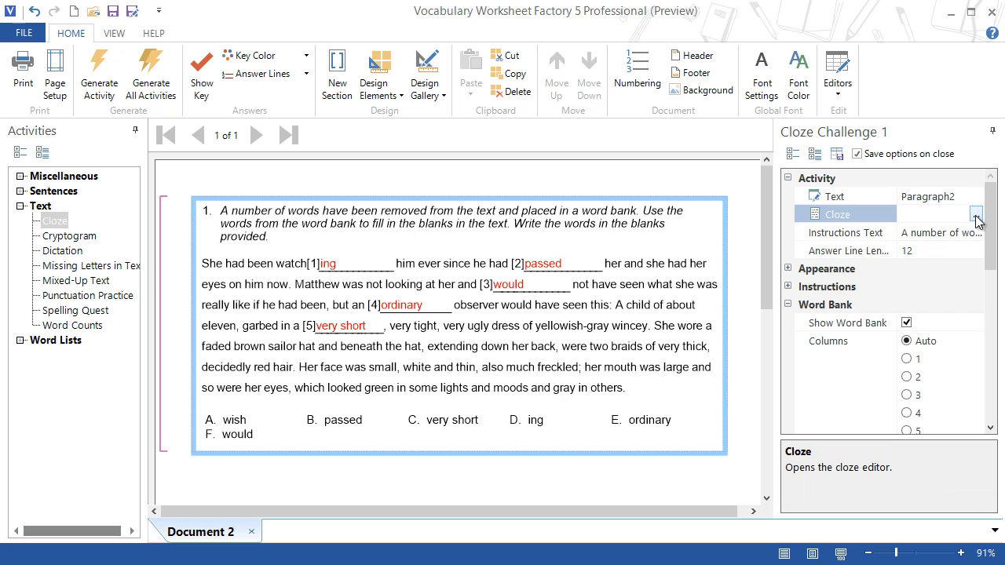
{"action": "left_click", "coordinate": [975, 216]}
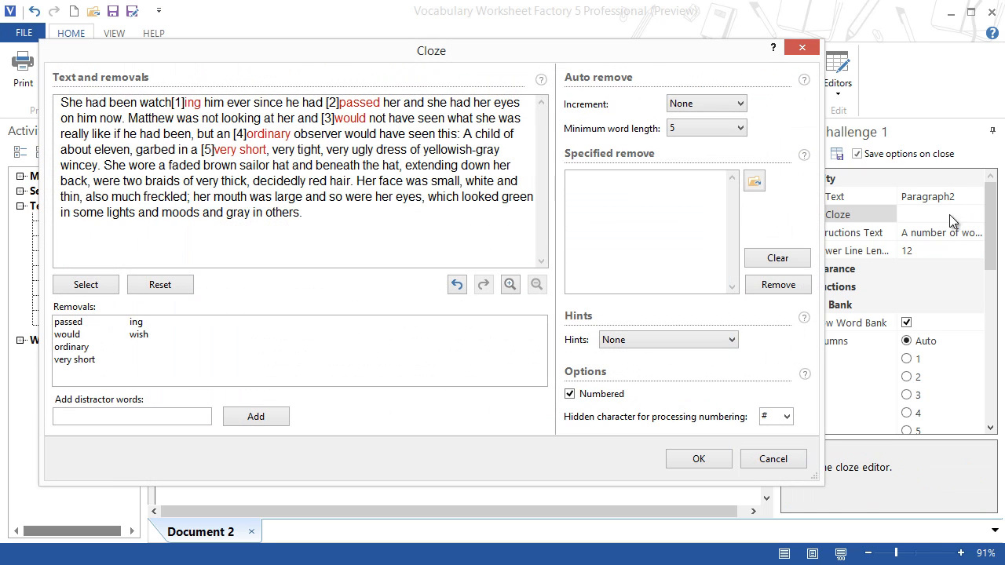
{"action": "left_click", "coordinate": [163, 286]}
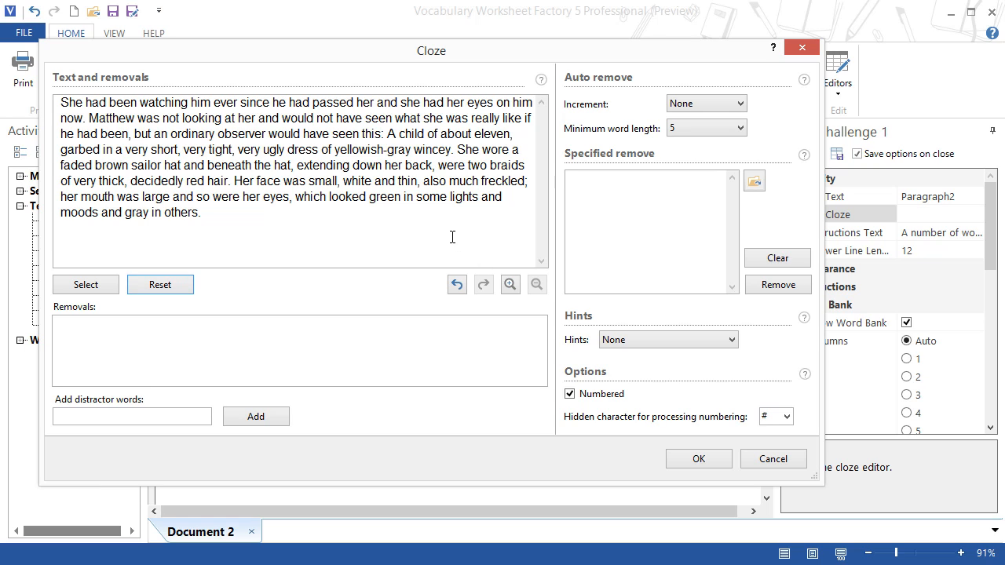
Try removing every occurrence of the specified word "her", then reset the removals and clear the specified word list
{"action": "left_click", "coordinate": [590, 186]}
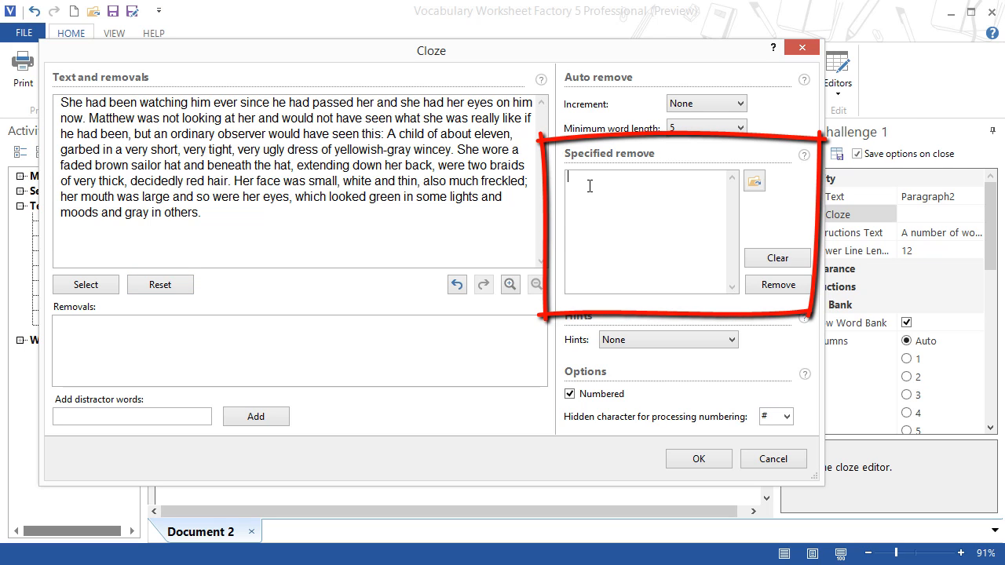
{"action": "type", "text": "her"}
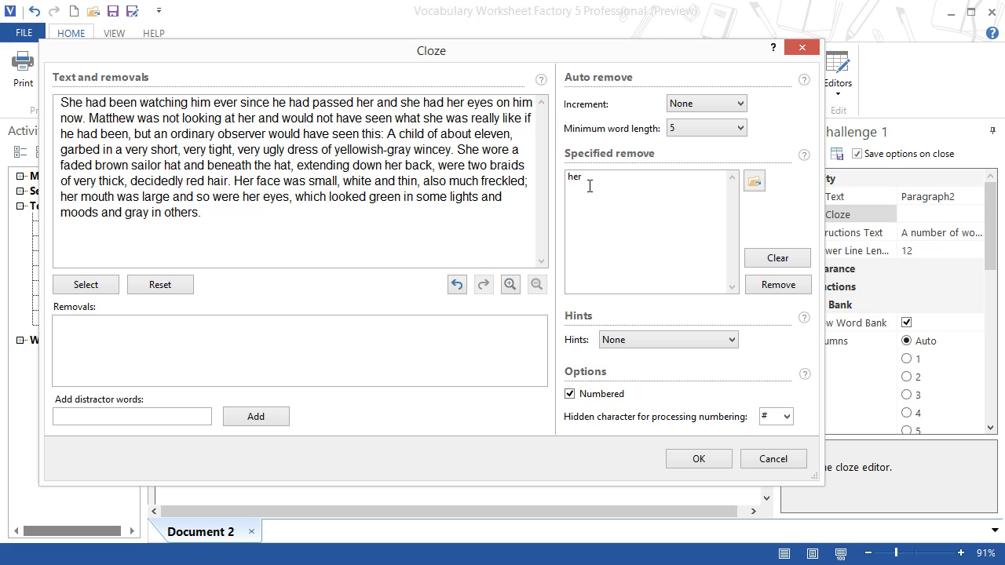
{"action": "left_click", "coordinate": [779, 287]}
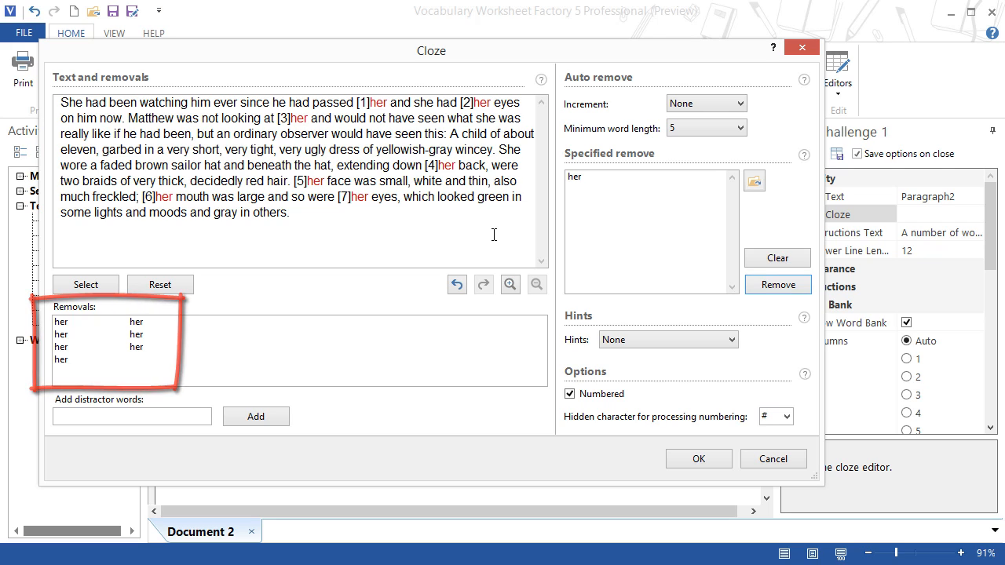
{"action": "left_click", "coordinate": [179, 287]}
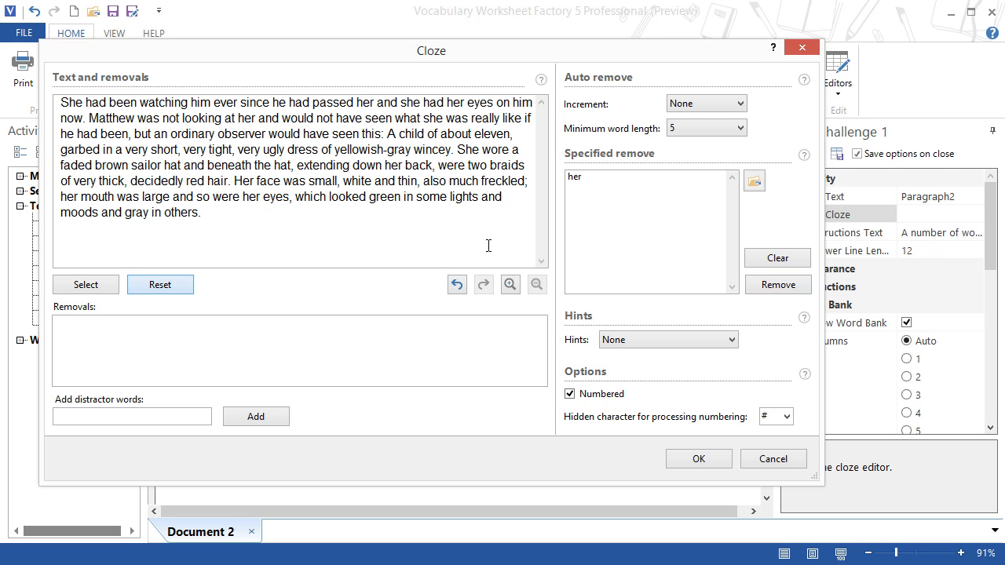
{"action": "left_click", "coordinate": [781, 258]}
Load the Conjunctions.vwl word list as the specified words and remove all its conjunctions from the text
{"action": "left_click", "coordinate": [755, 180]}
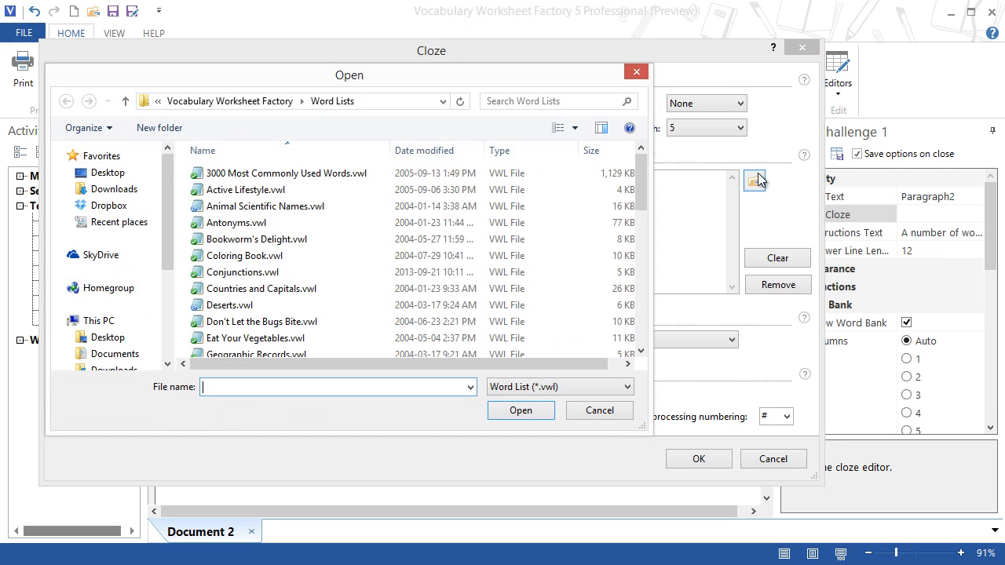
{"action": "left_click", "coordinate": [291, 276]}
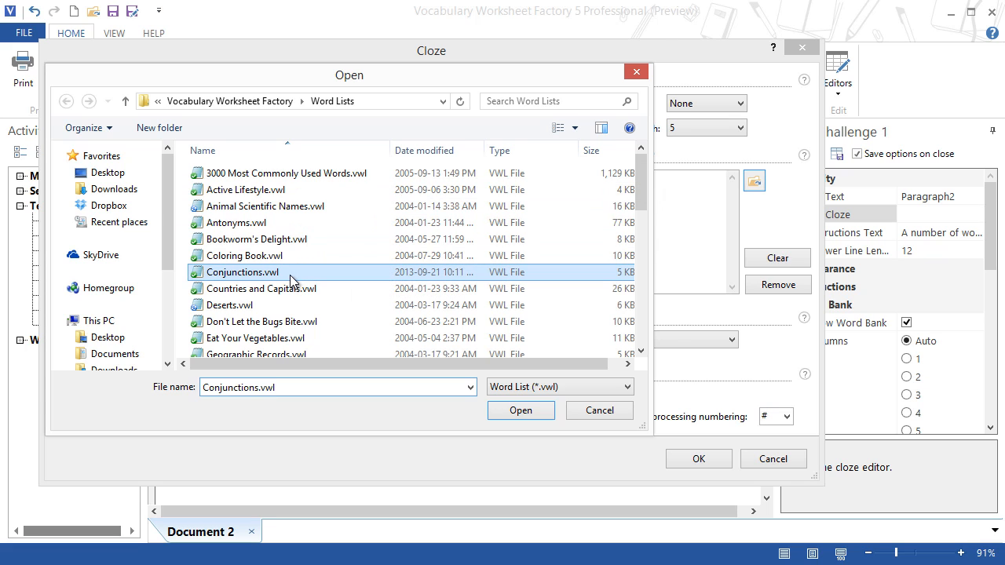
{"action": "left_click", "coordinate": [521, 412]}
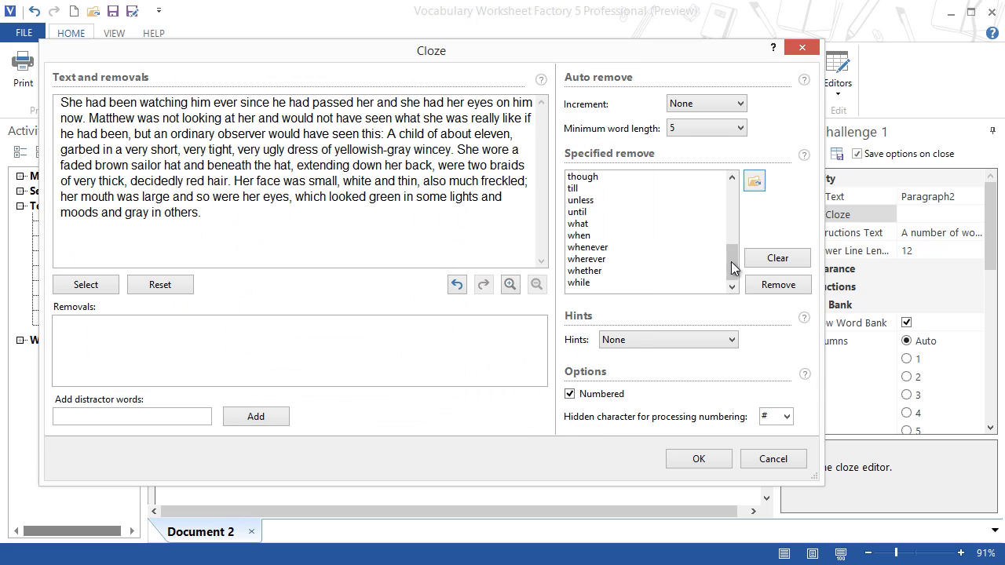
{"action": "left_click_drag", "start_coordinate": [730, 262], "coordinate": [731, 189]}
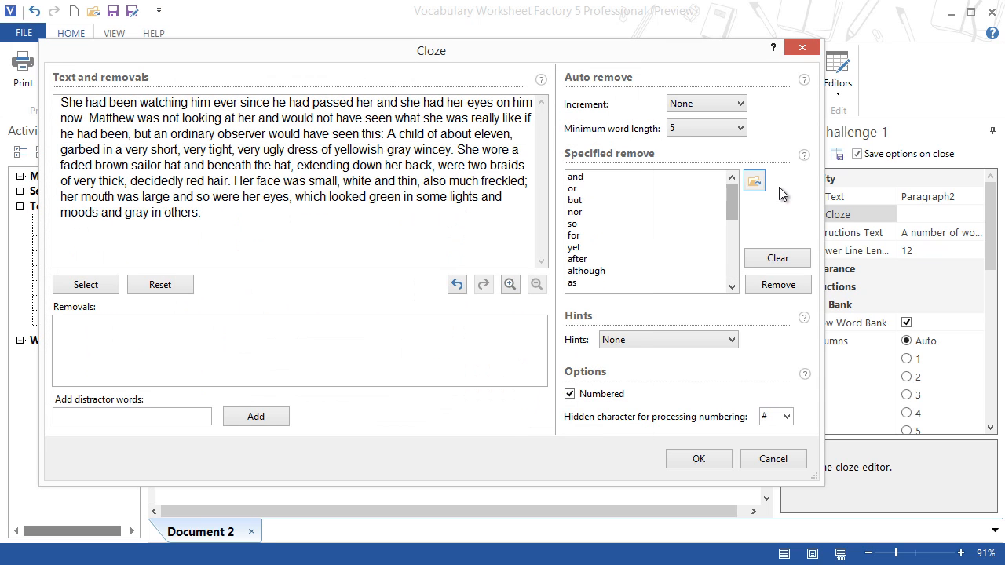
{"action": "left_click", "coordinate": [770, 285]}
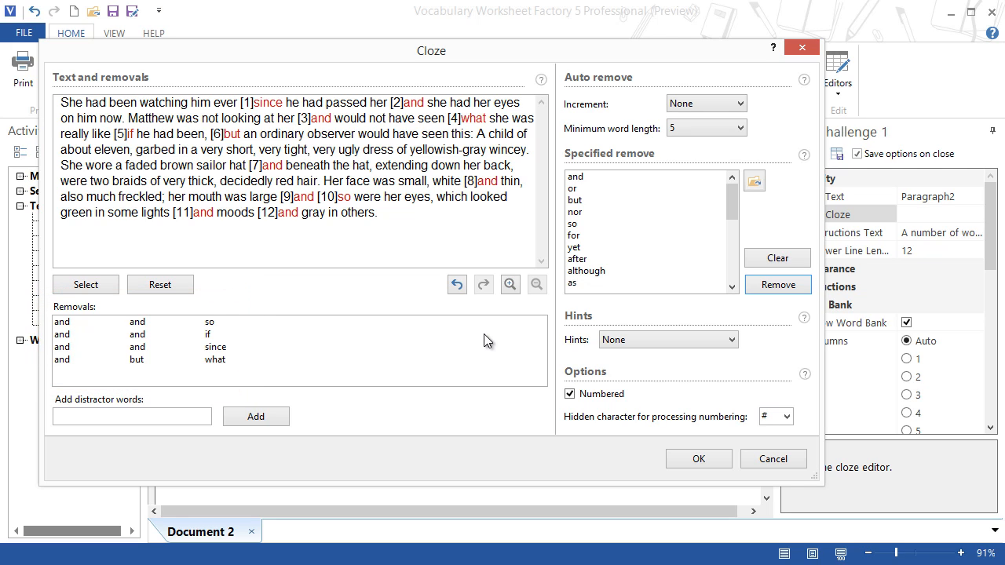
Set the cloze hints to First Letter and apply the cloze settings to the worksheet
{"action": "left_click", "coordinate": [732, 339]}
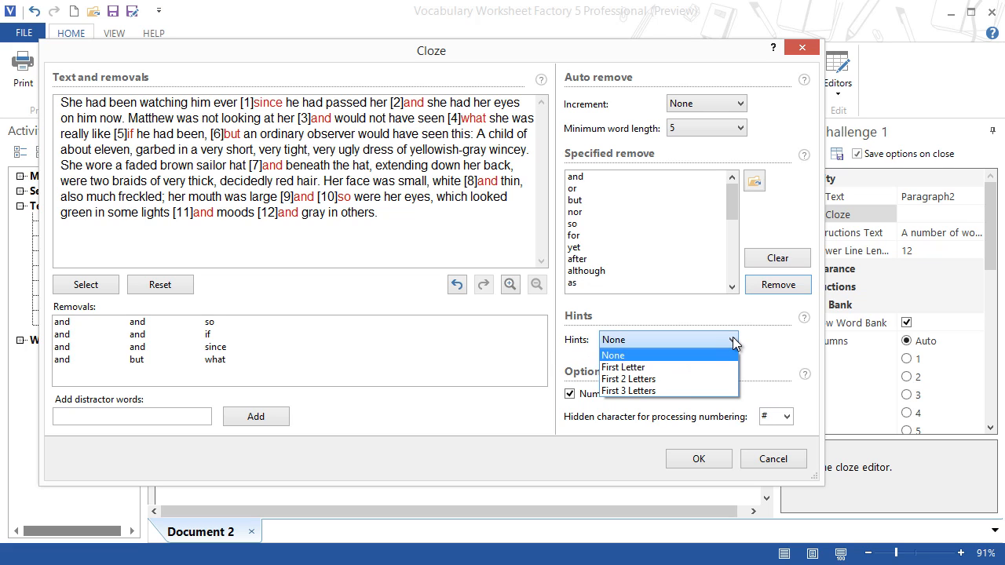
{"action": "left_click", "coordinate": [650, 367]}
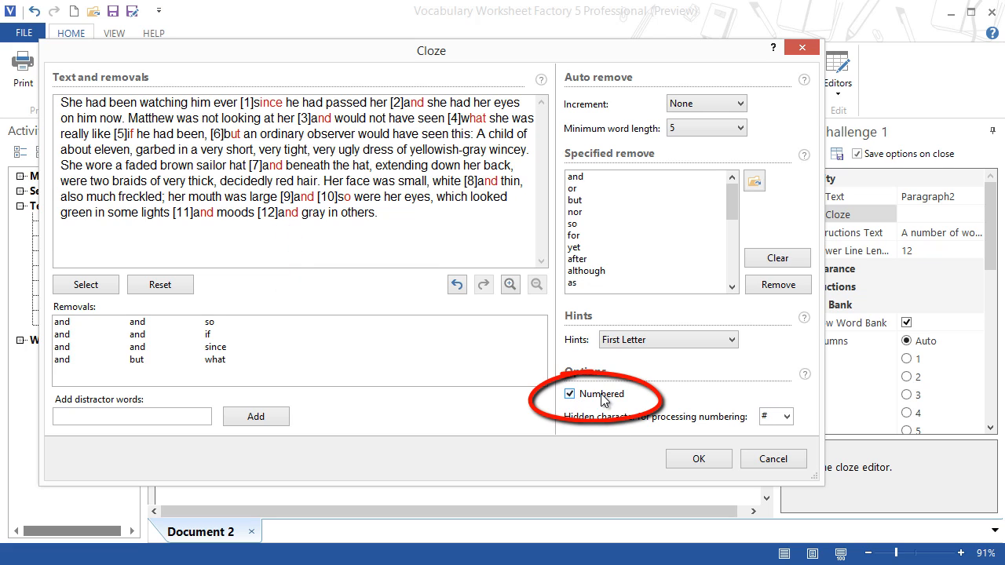
{"action": "left_click", "coordinate": [711, 459]}
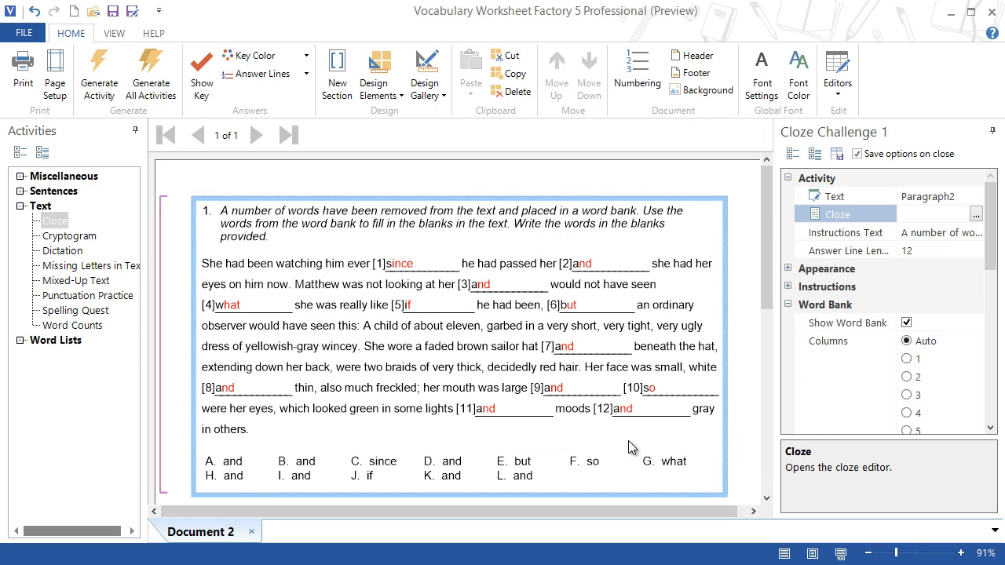